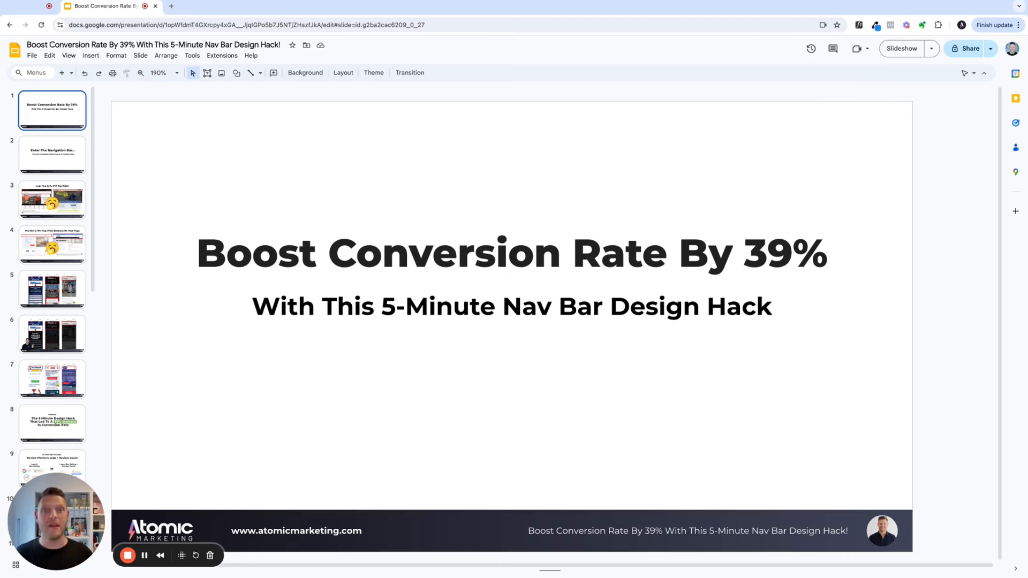
- Advance through Enter The Navigation Bar and Logo Top Left, CTA Top Right to the nav-is-first slide
{"action": "key", "text": "Down"}
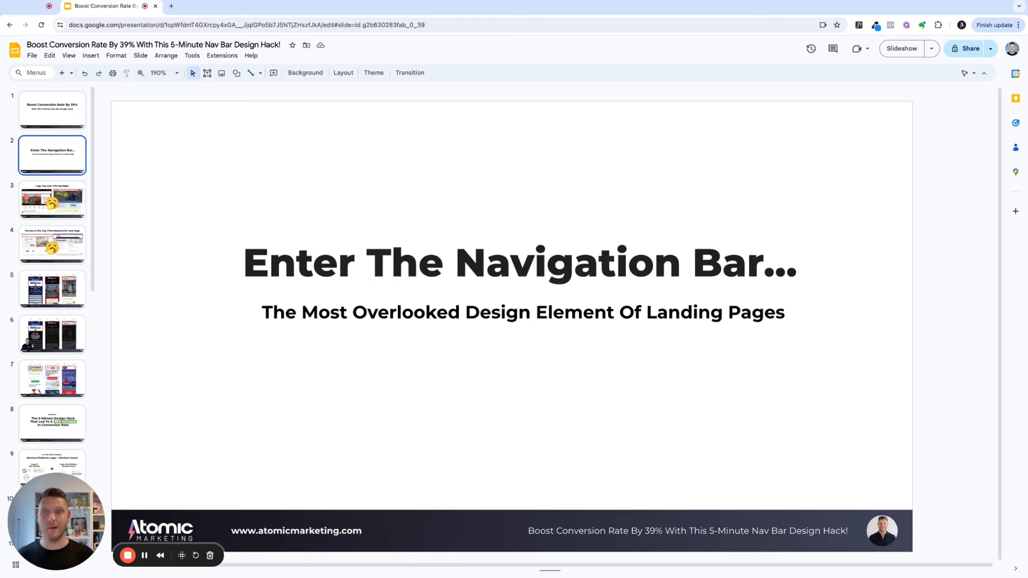
{"action": "key", "text": "Down"}
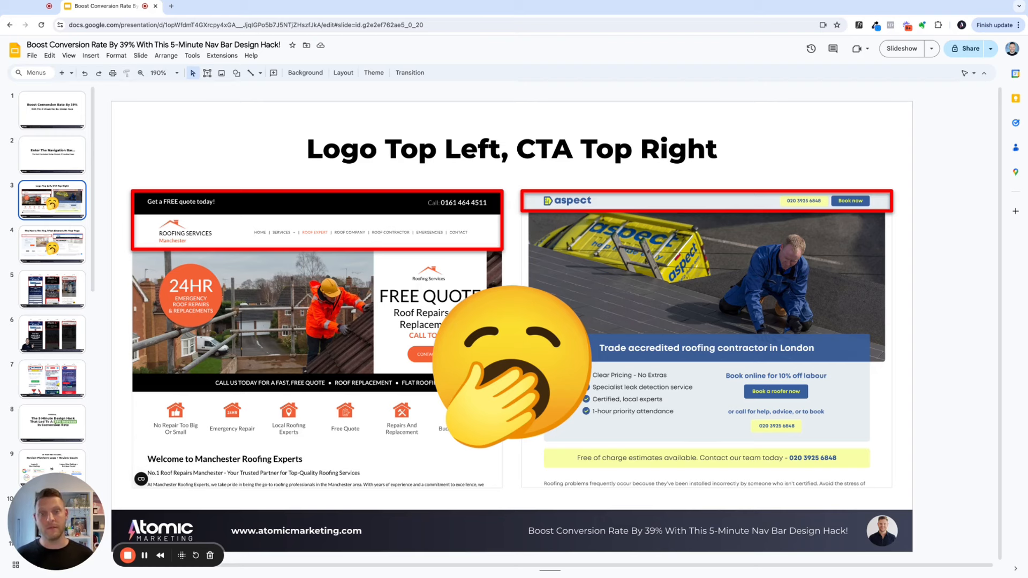
{"action": "key", "text": "Down"}
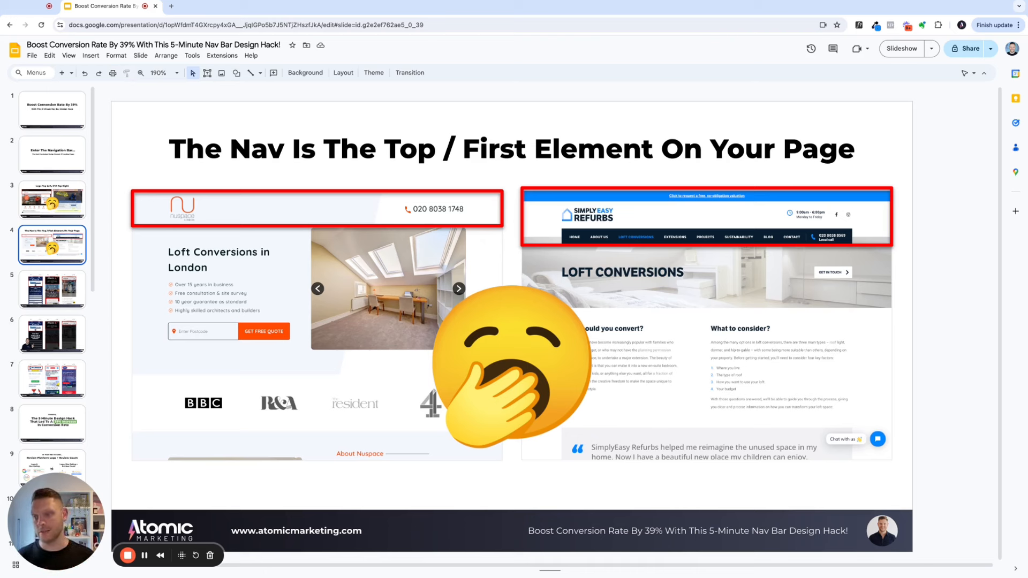
- Advance through the pest-control mobile screenshots to the nav-takes-up-real-estate slide
{"action": "key", "text": "Down"}
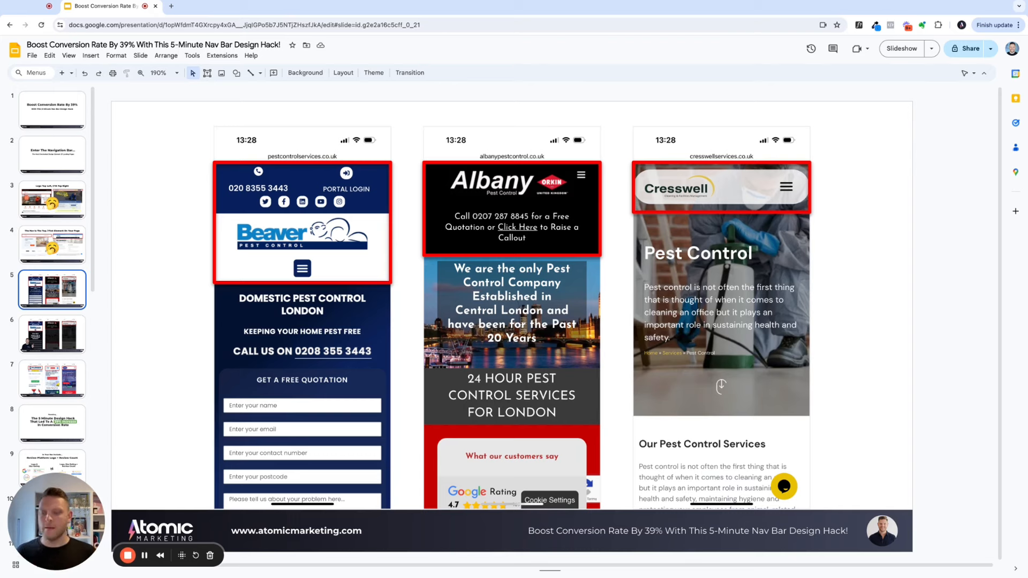
{"action": "key", "text": "Down"}
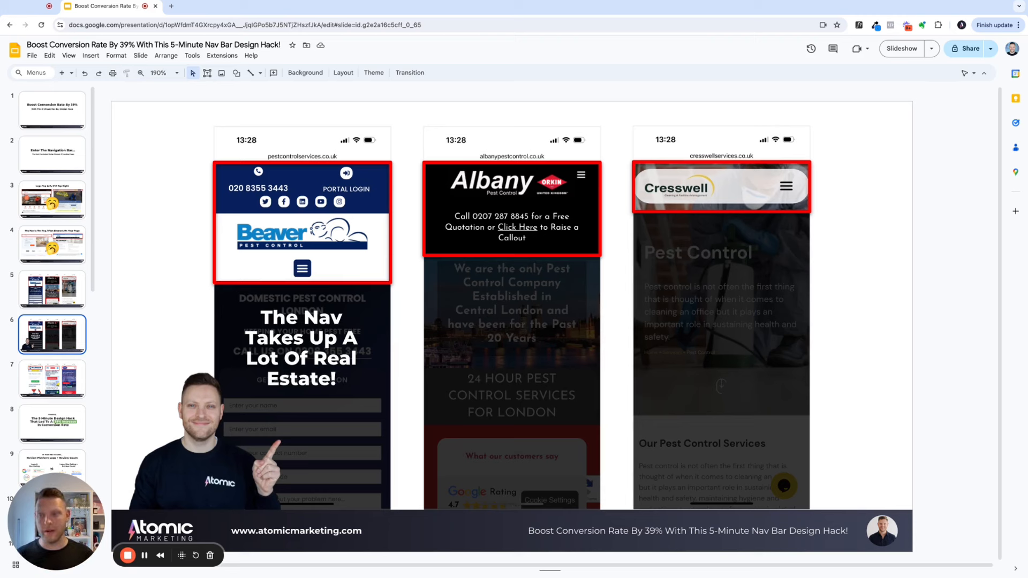
- Advance to the plumbing sites' mobile nav examples slide
{"action": "key", "text": "Down"}
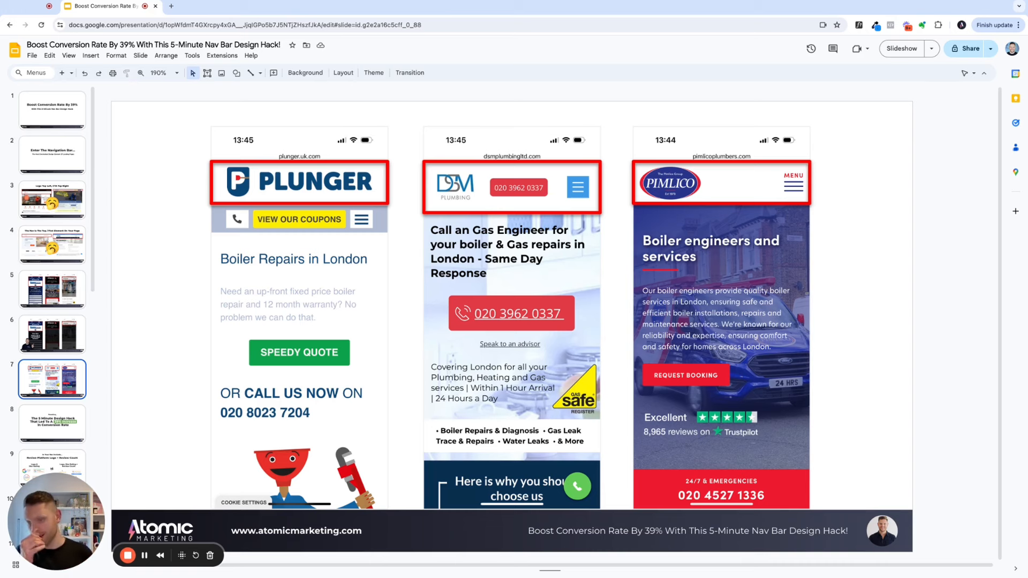
- Advance past the design-hack reveal to the review logo plus review count slide
{"action": "key", "text": "Down"}
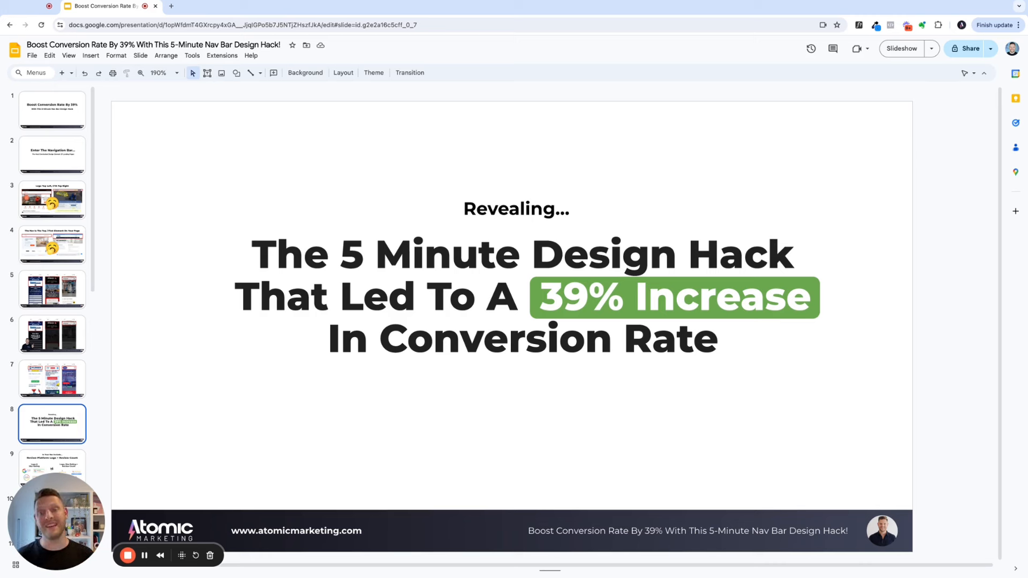
{"action": "key", "text": "Down"}
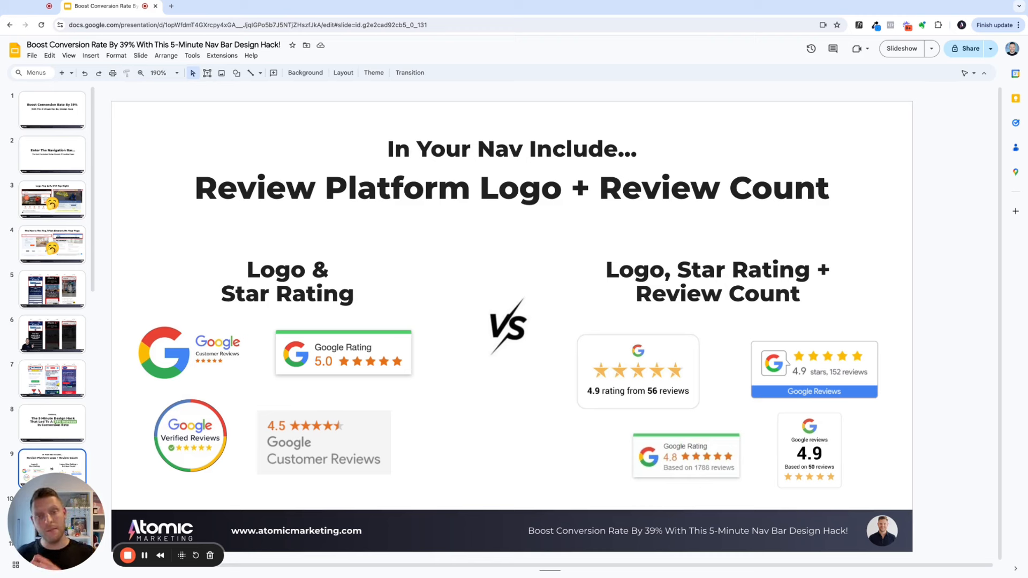
- Advance to the pest control Variant A 19.71% versus Variant B 27.45% comparison
{"action": "key", "text": "Down"}
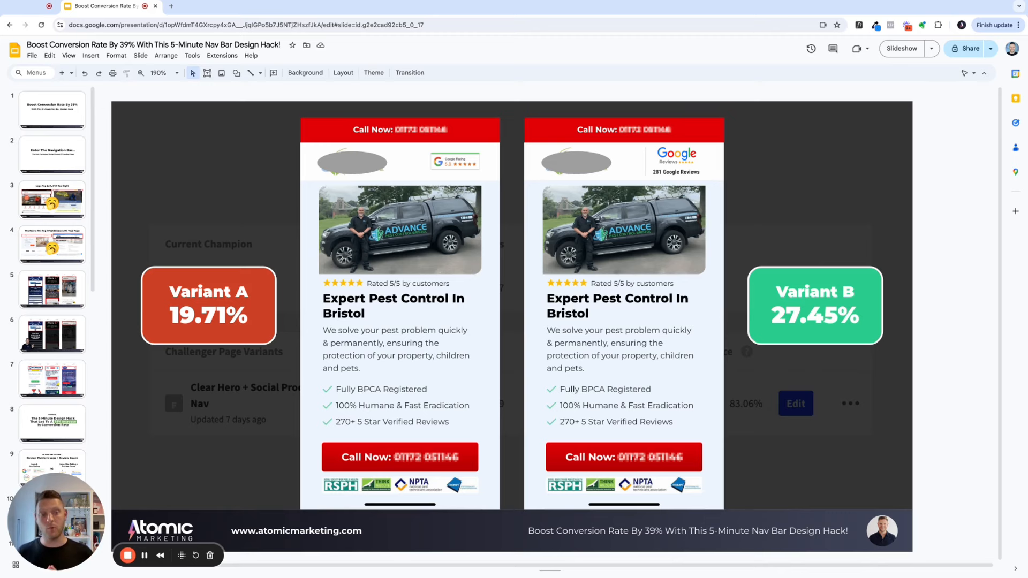
- Advance to the Pest Control Results slide with its 39% uplift
{"action": "key", "text": "Down"}
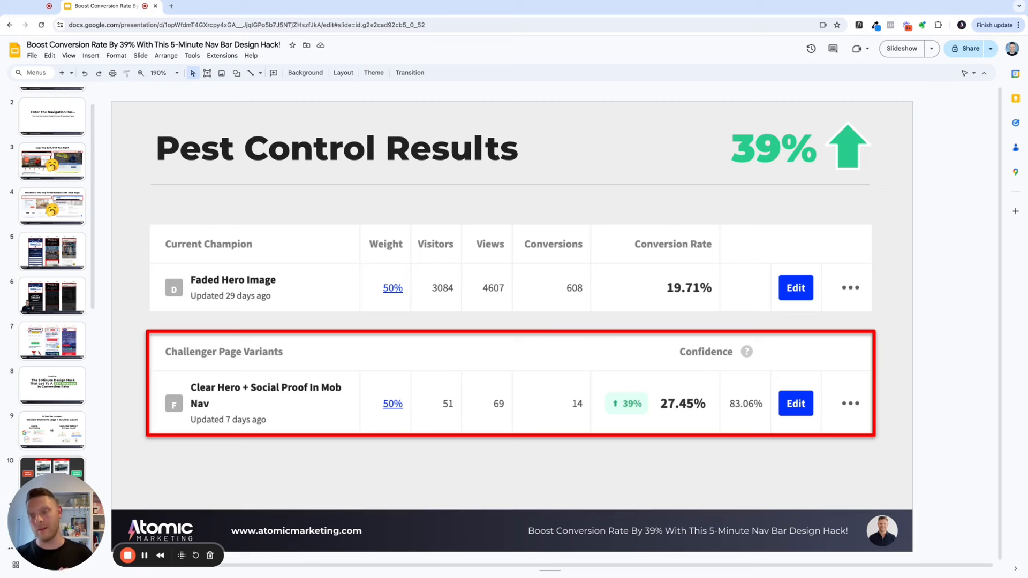
- Step through the loft insulation Variant A/B comparison to the Loft Insulation Results 25% uplift slide
{"action": "key", "text": "Up"}
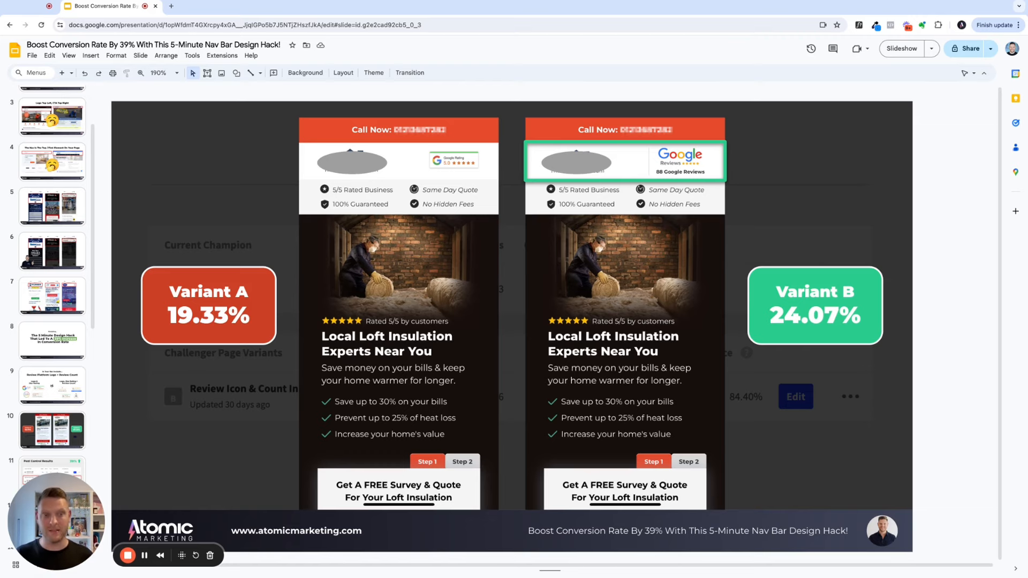
{"action": "key", "text": "Down"}
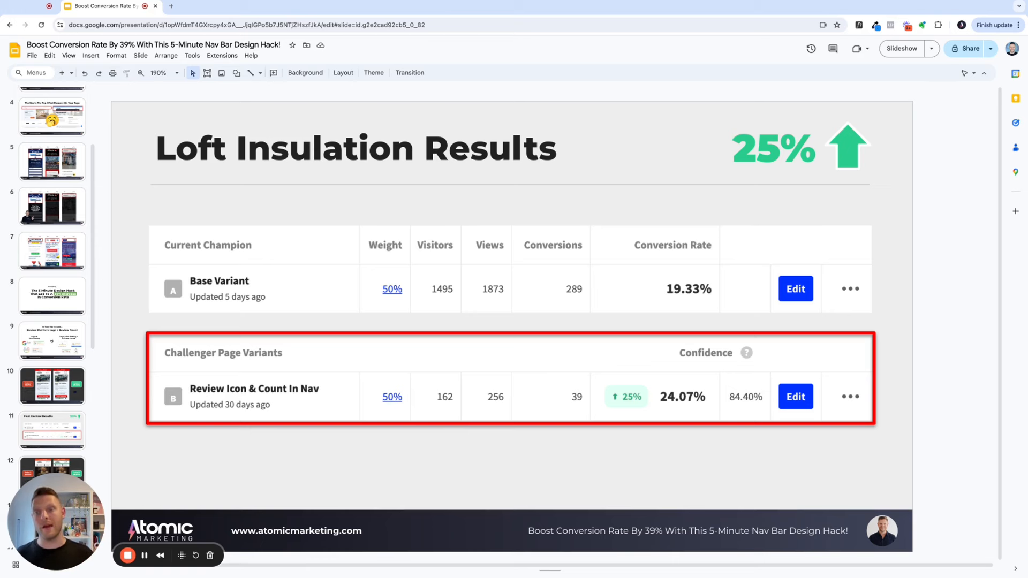
- Step through the roofing Variant A/B comparison to the Roofing Results 29% uplift slide
{"action": "key", "text": "Down"}
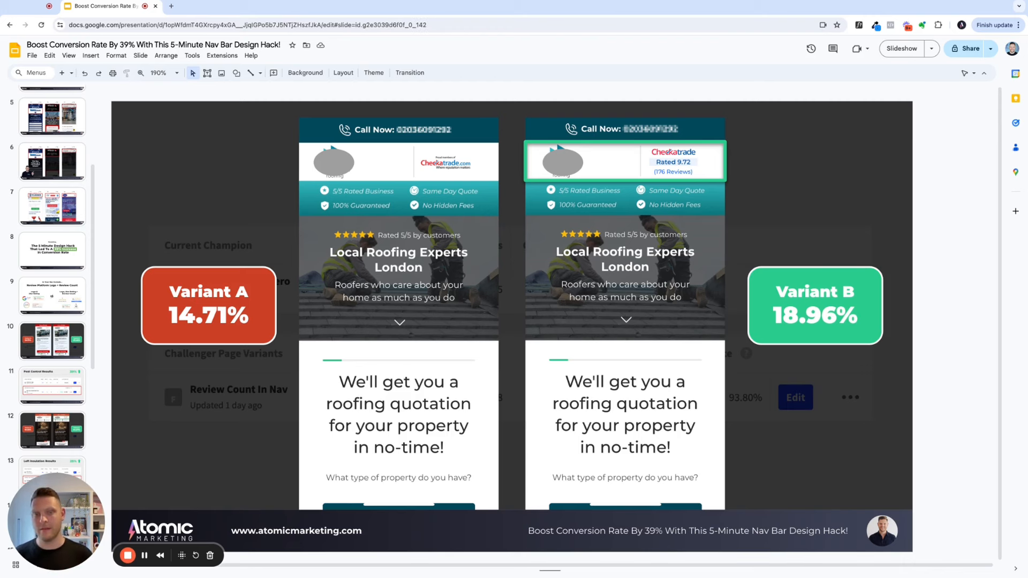
{"action": "key", "text": "Down"}
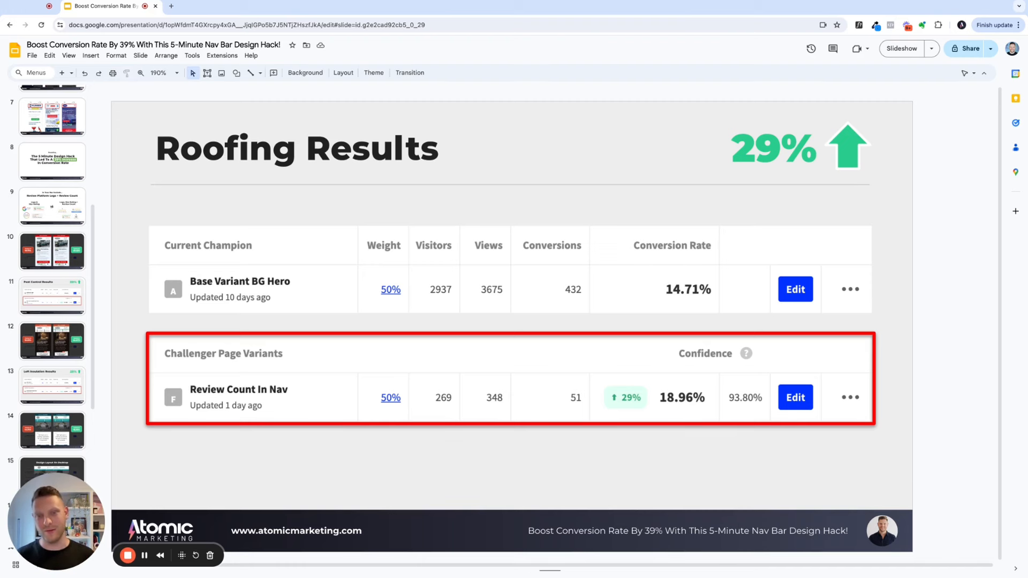
- Advance to the Test Results Summary table of 39%, 25% and 29% lifts
{"action": "key", "text": "Down"}
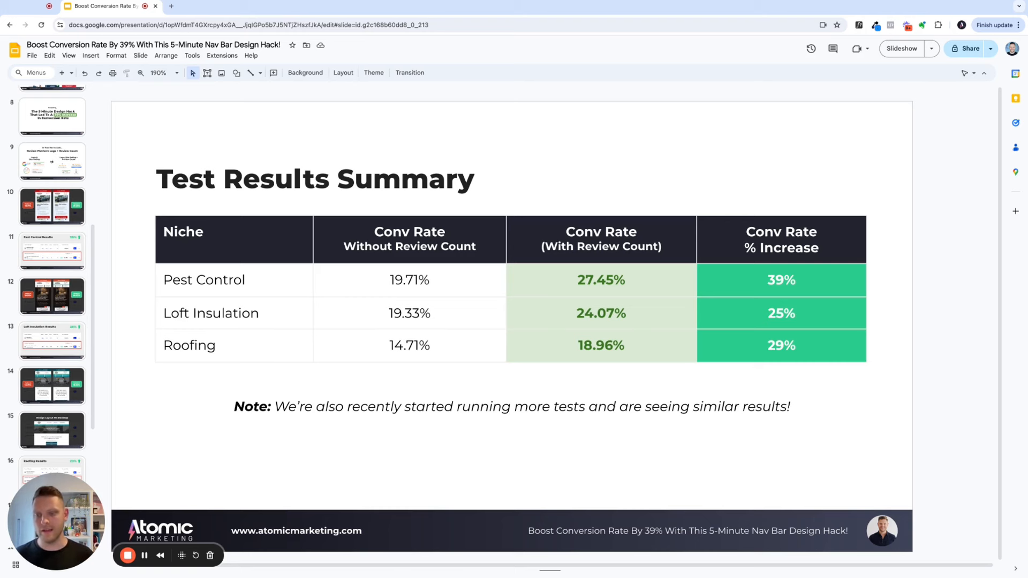
- Advance to The Nav Design Presents A Huge Opportunity checklist slide
{"action": "key", "text": "Down"}
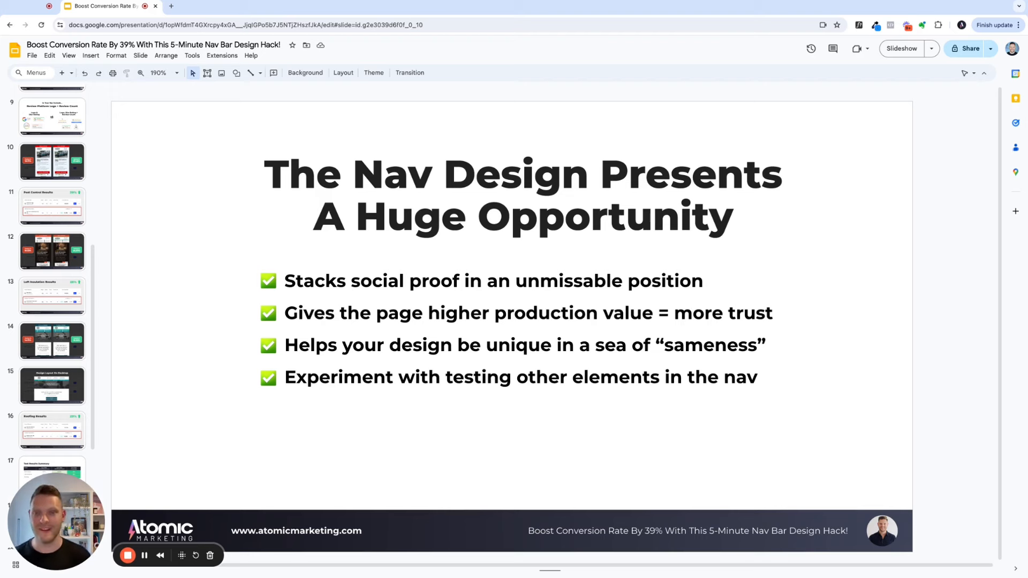
- Advance to slide 19 comparing the Original, Review Count Added and Redesigned garage pages
{"action": "key", "text": "Down"}
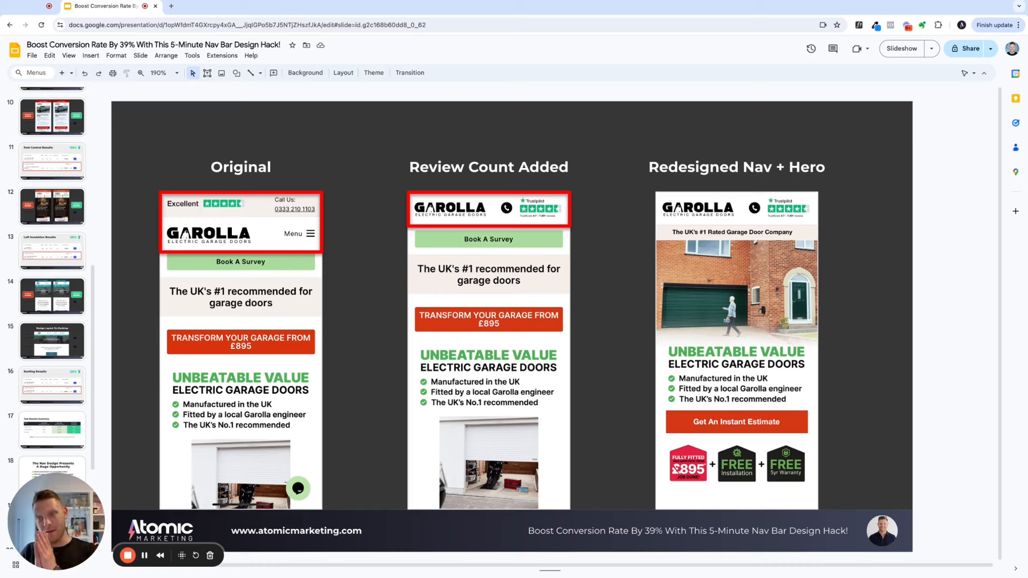
- Advance to slide 20, the Conclusion on showing social review count
{"action": "key", "text": "Down"}
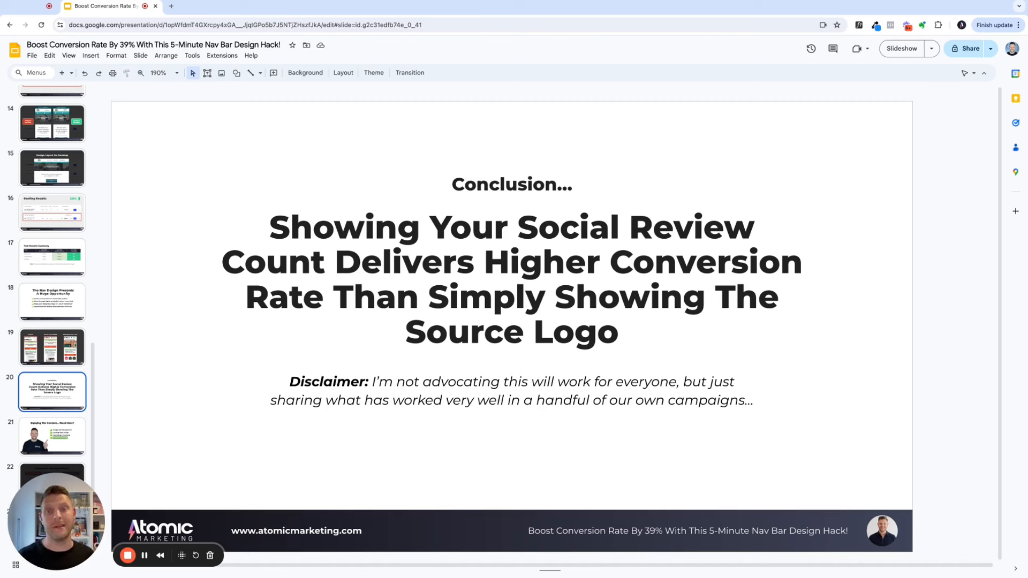
- Advance to slide 21, the four-services "Want More?" pitch
{"action": "key", "text": "Down"}
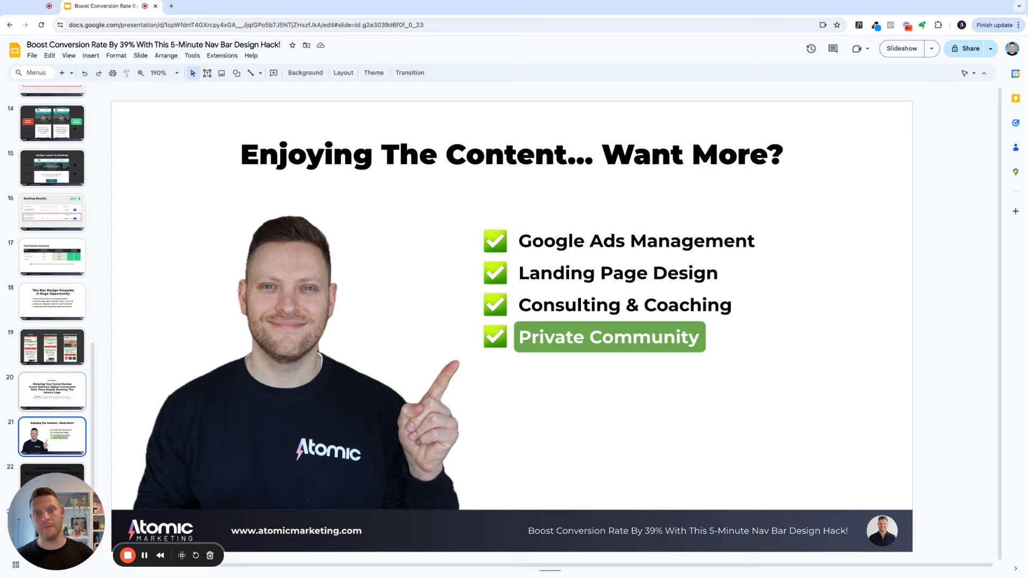
{"action": "key", "text": "Down"}
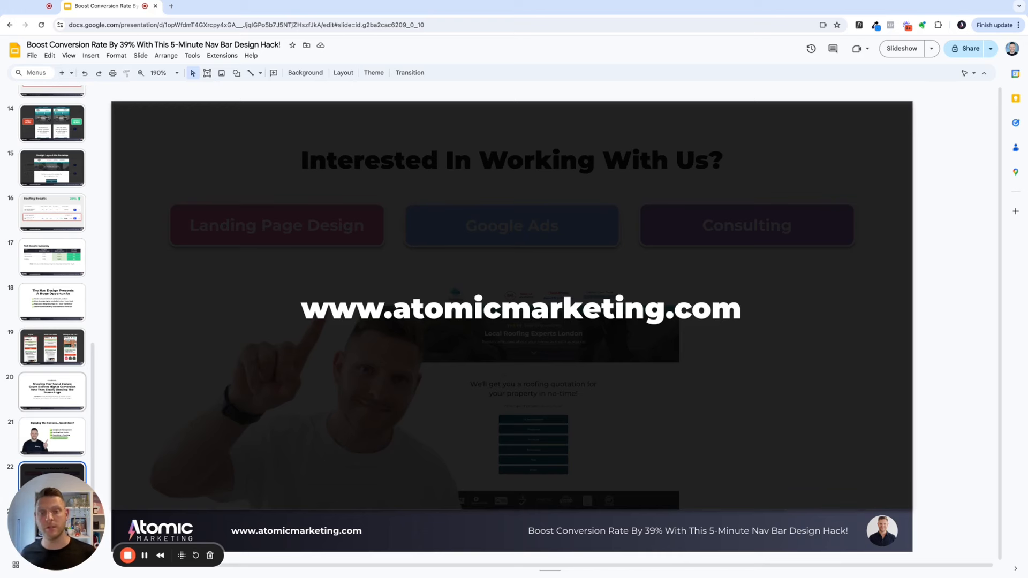
- Advance to the final "Thanks For Watching — Like & Subscribe" slide
{"action": "key", "text": "Down"}
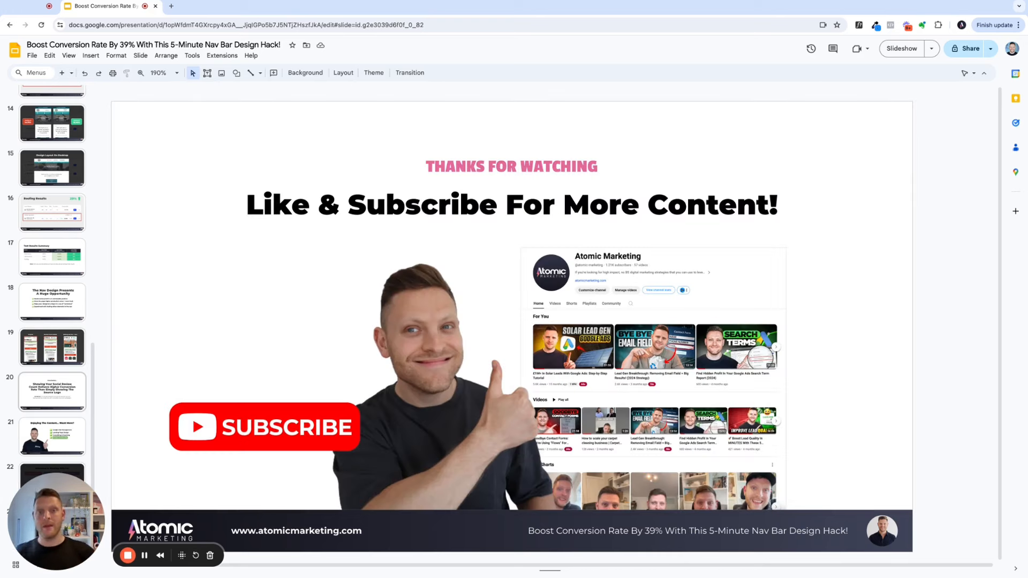